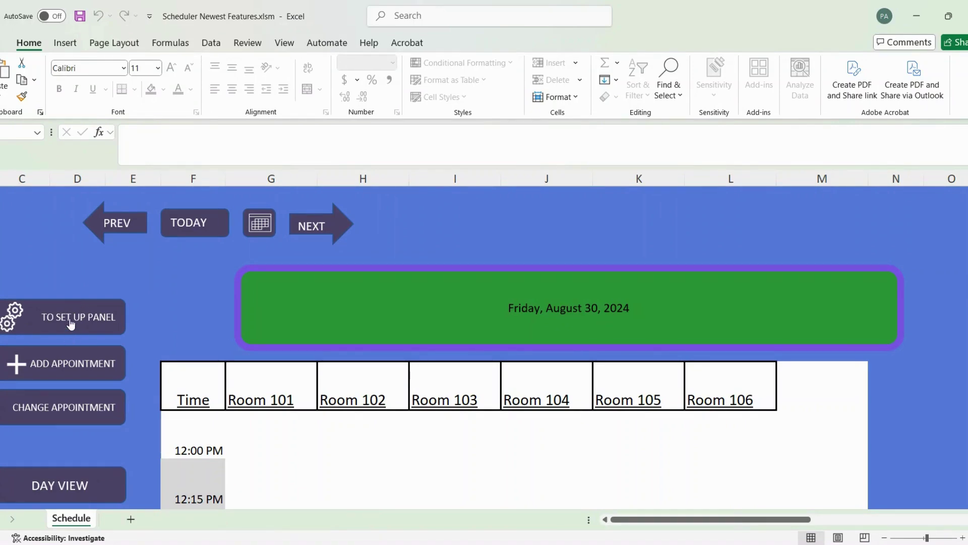
click(71, 324)
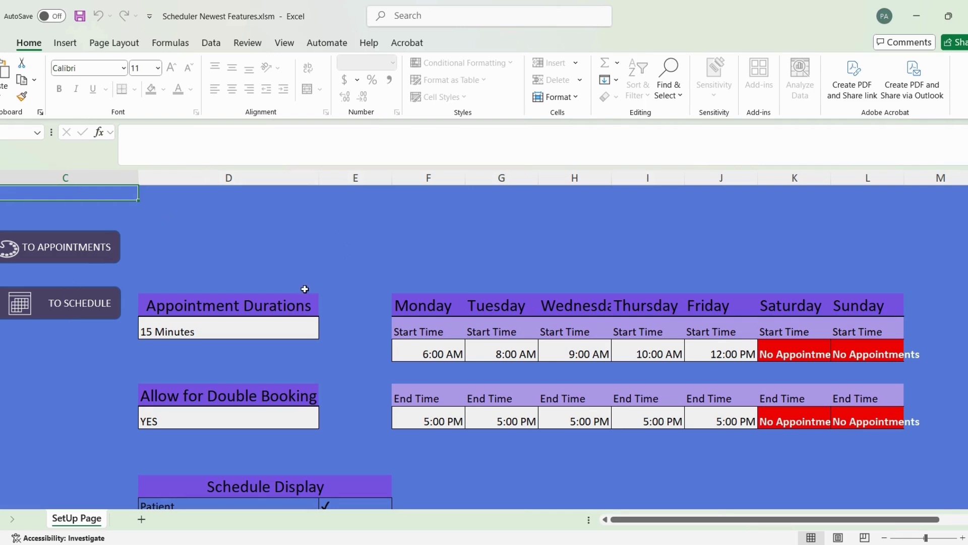
scroll(298, 275, down, 1)
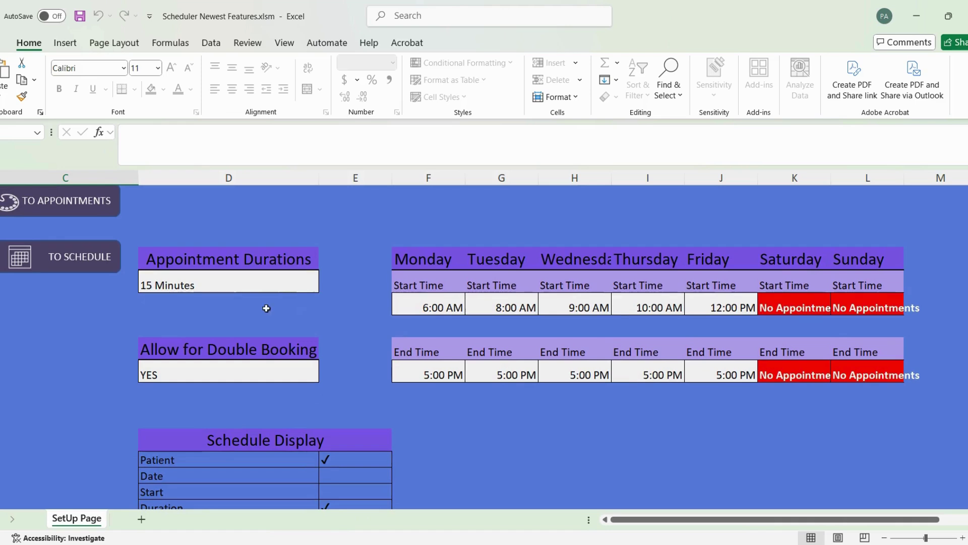
click(242, 280)
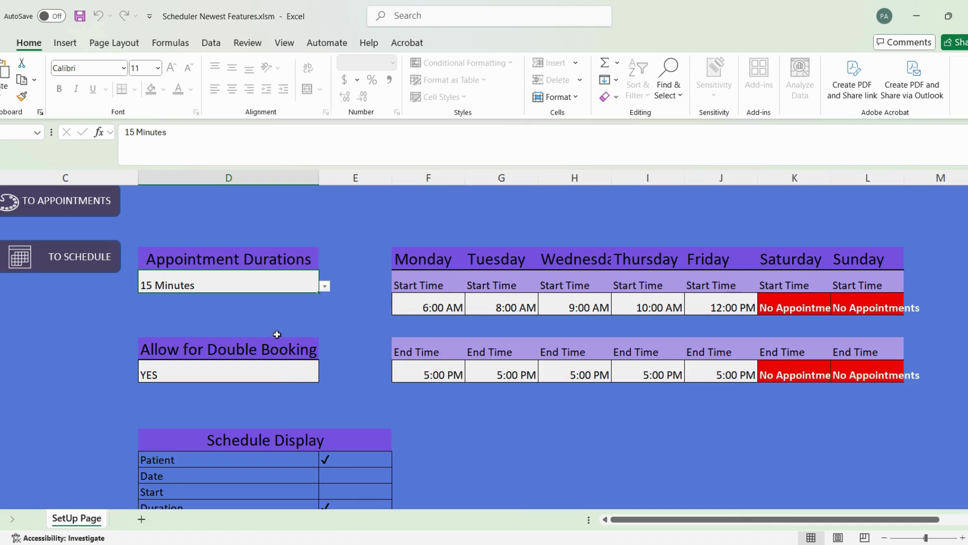
click(313, 376)
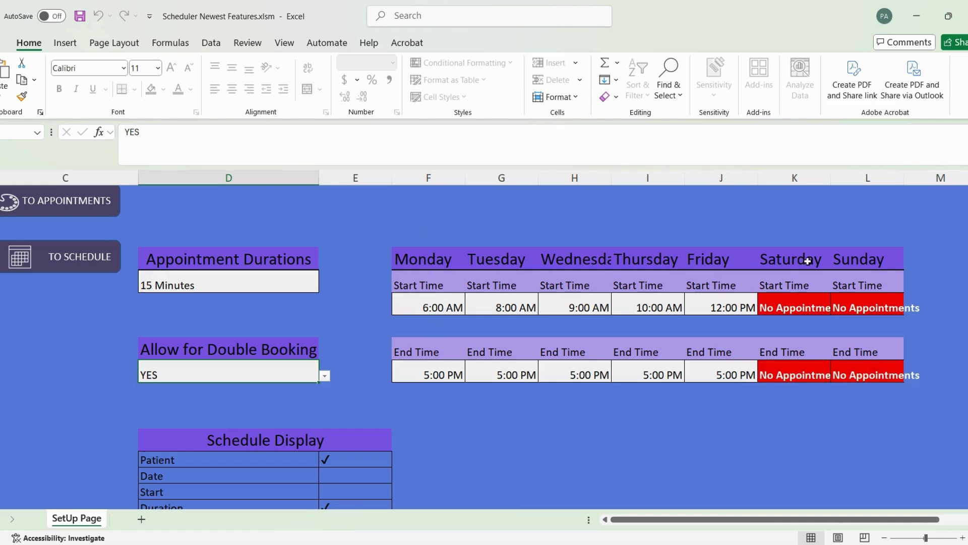
click(428, 307)
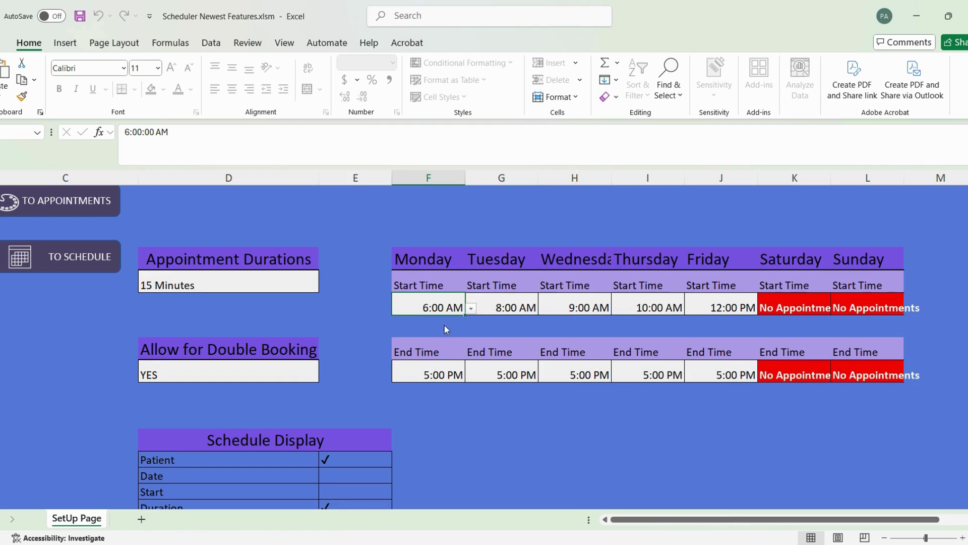
click(445, 377)
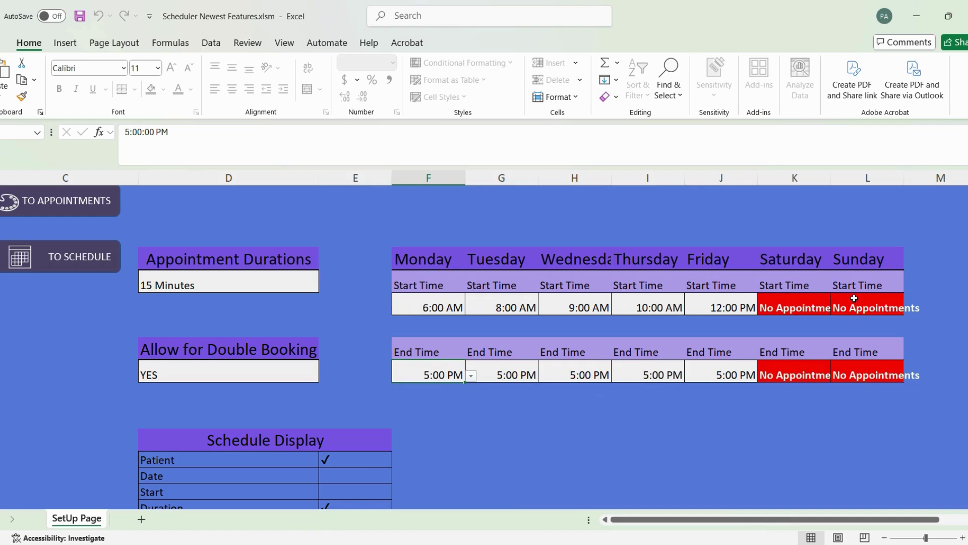
click(580, 302)
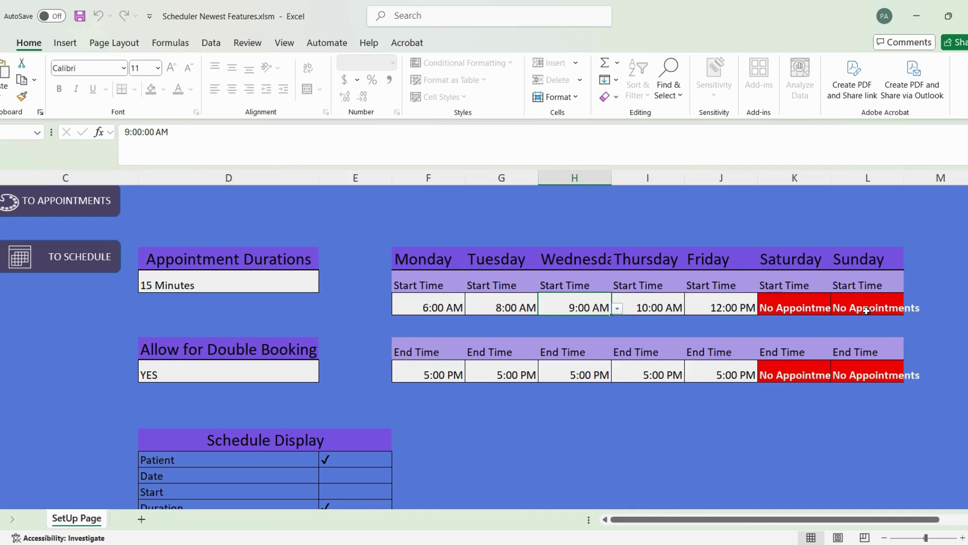
scroll(549, 375, down, 2)
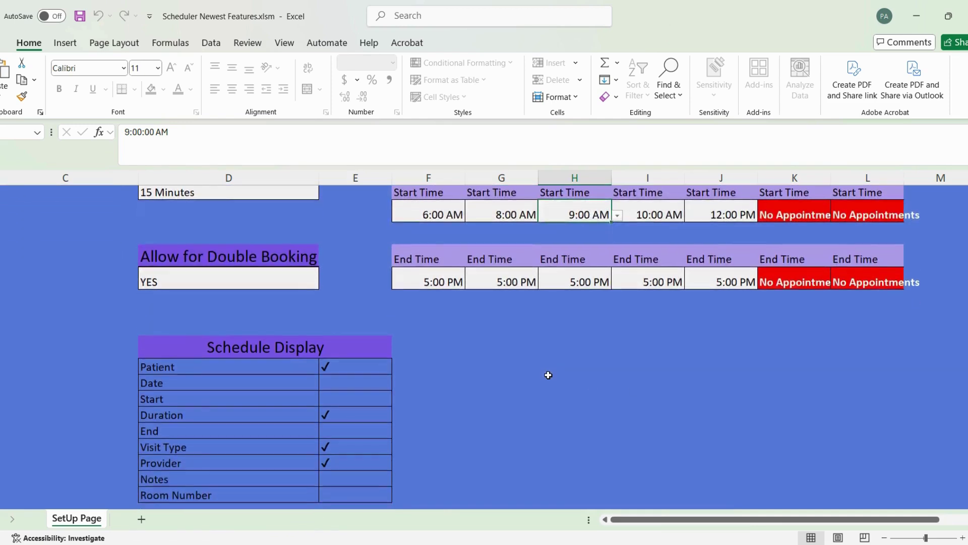
scroll(549, 375, down, 1)
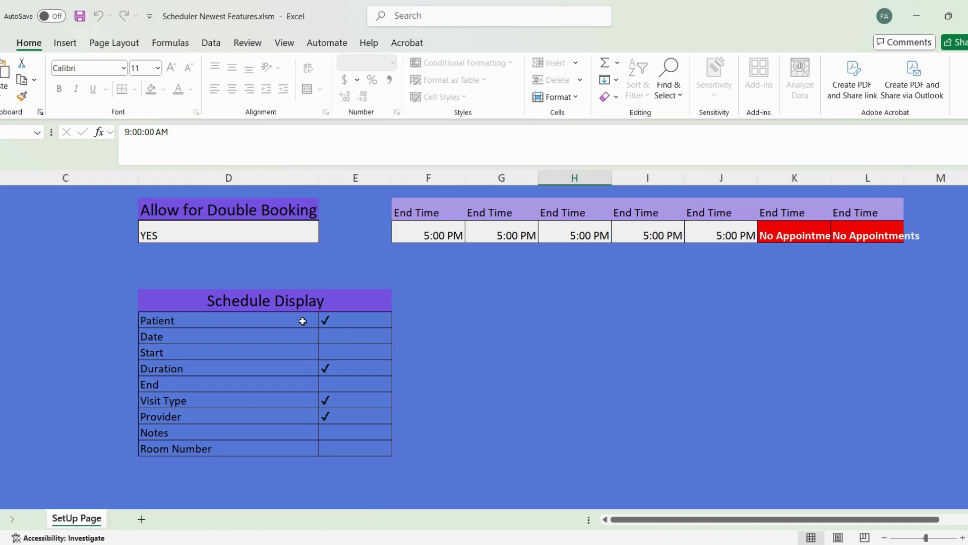
click(352, 340)
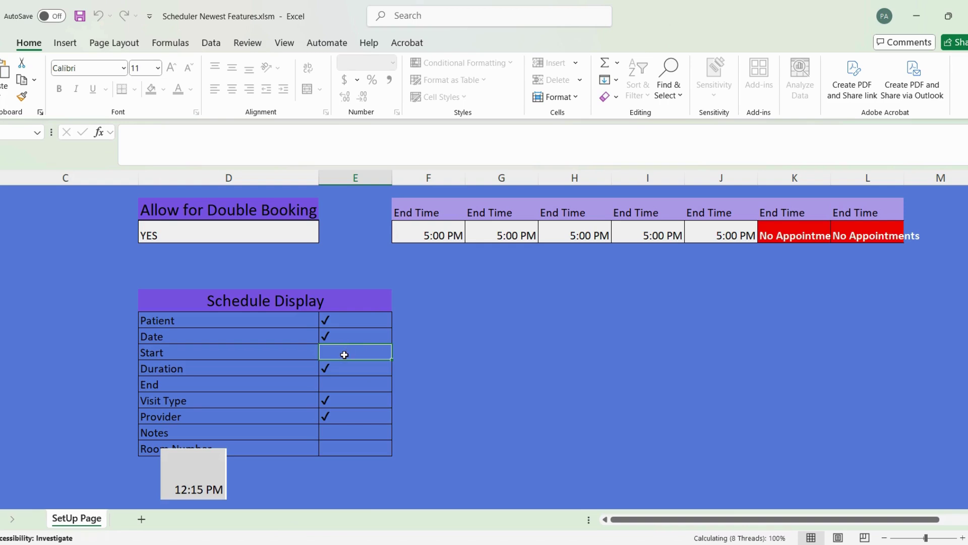
click(345, 354)
click(340, 335)
click(341, 335)
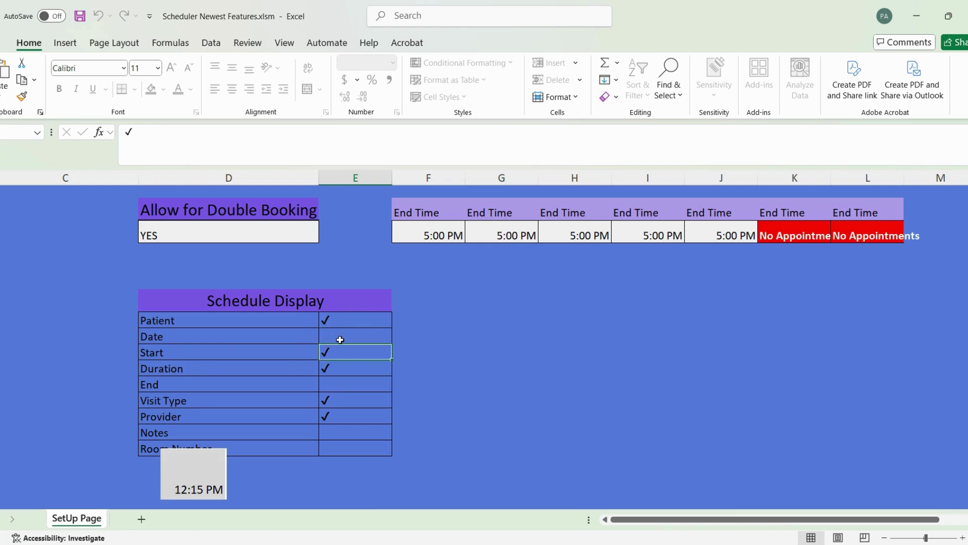
click(340, 350)
scroll(341, 350, up, 2)
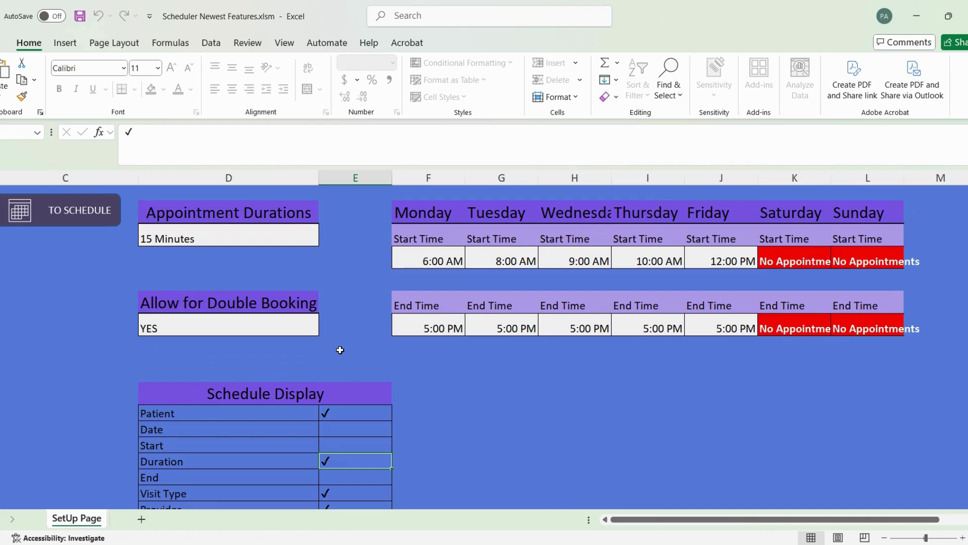
scroll(340, 350, down, 2)
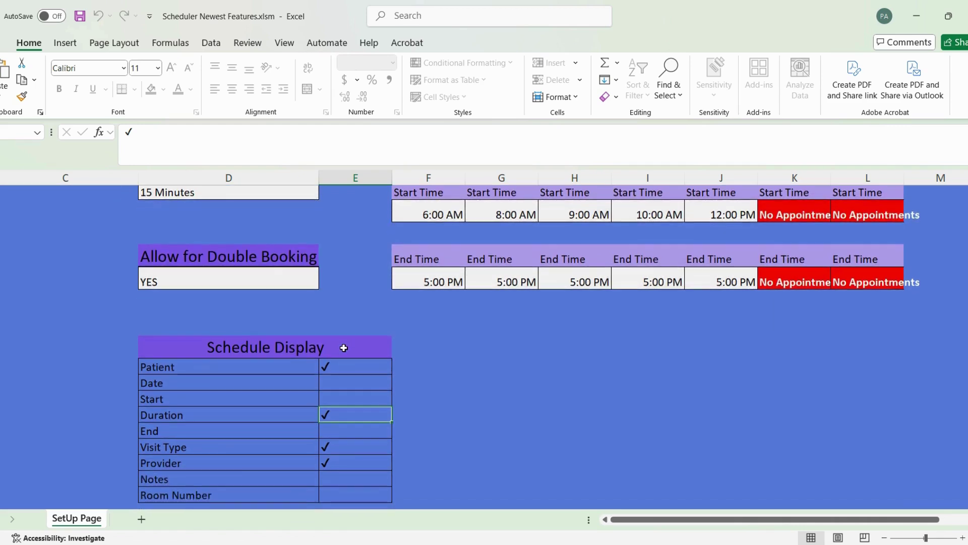
scroll(344, 348, down, 1)
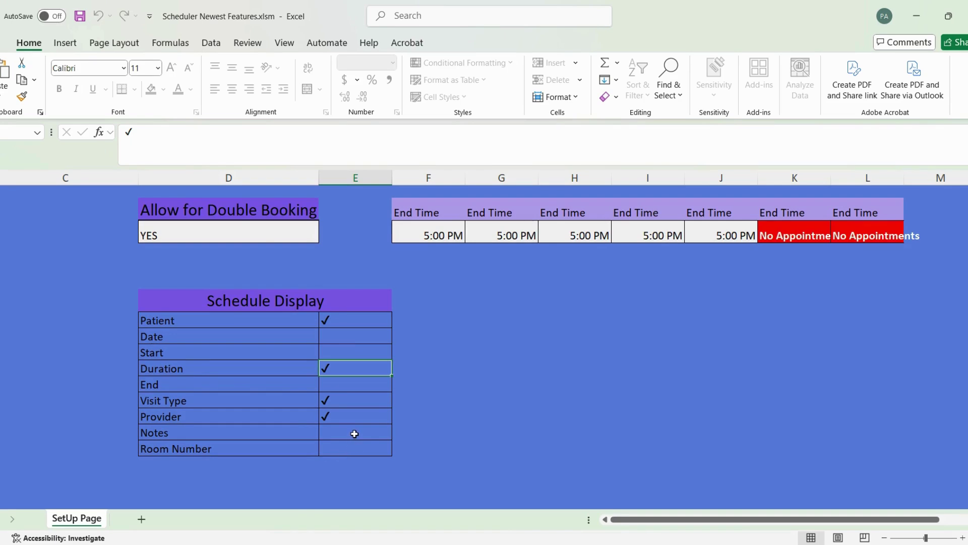
click(347, 435)
click(327, 433)
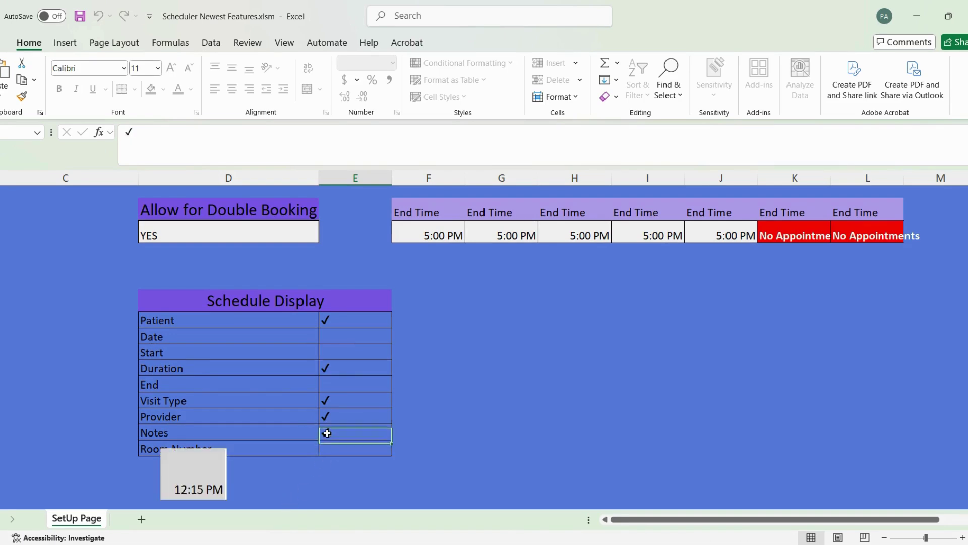
scroll(266, 391, up, 4)
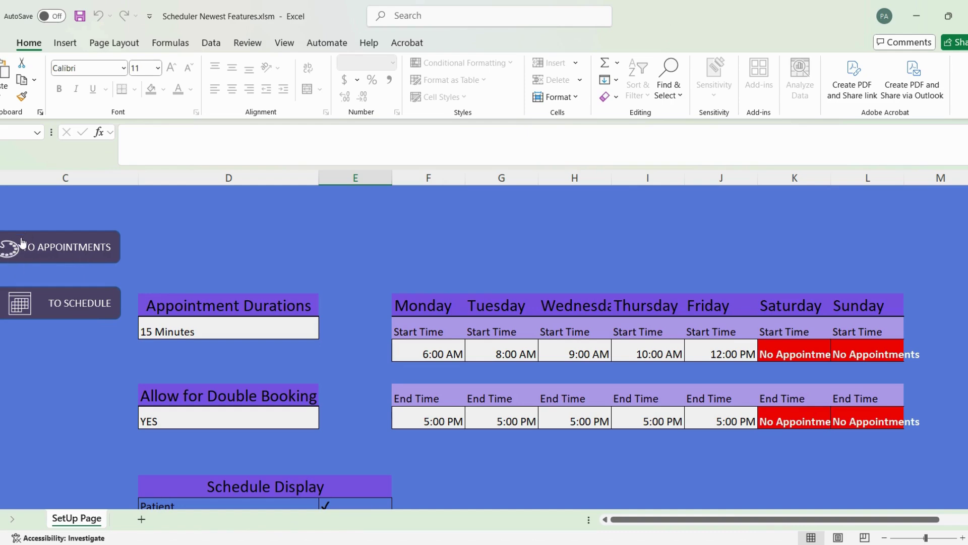
Switch from the setup page to the Visit Types sheet listing the appointment types
click(42, 247)
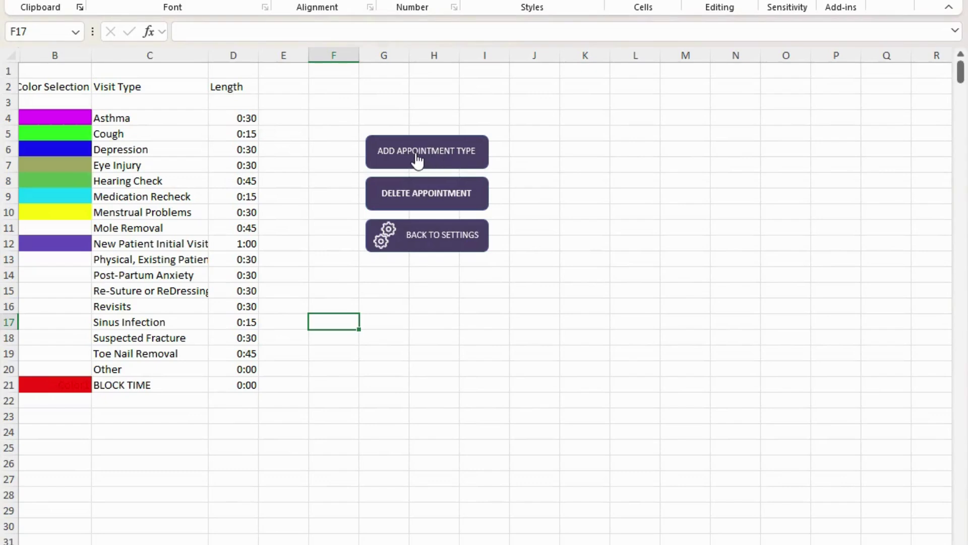
Add a 'Suture removal' appointment type with a 0:15 length via the New Appointment Type form
click(417, 159)
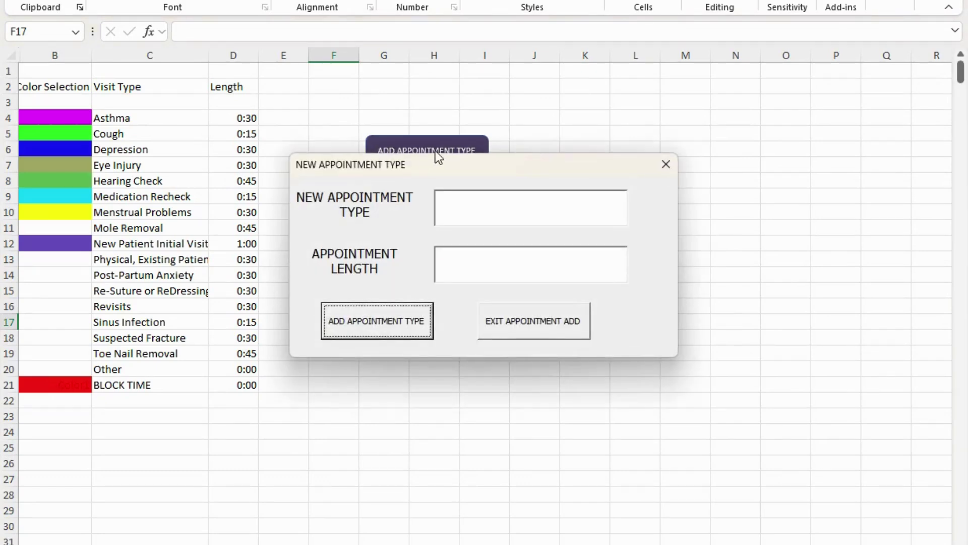
click(470, 271)
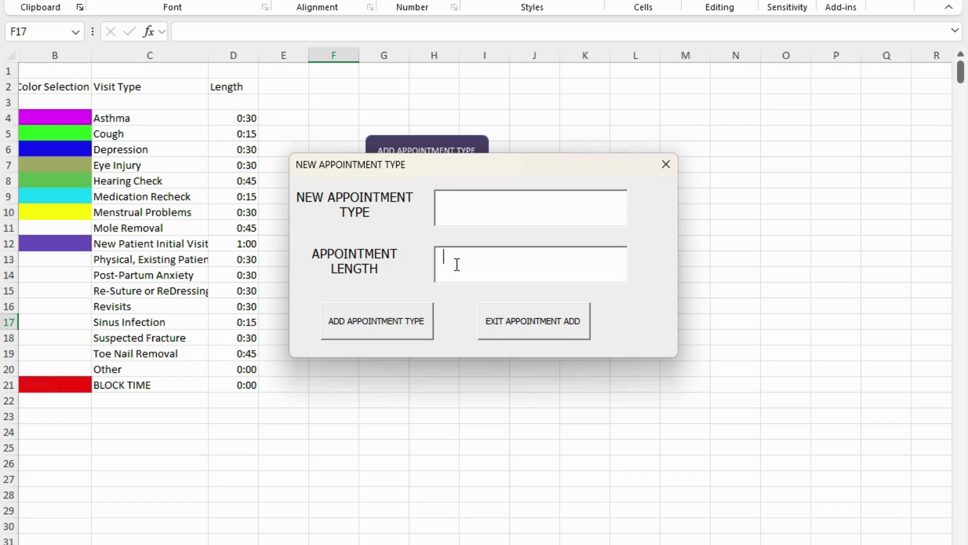
text(0:15)
click(472, 207)
text(Suture remo)
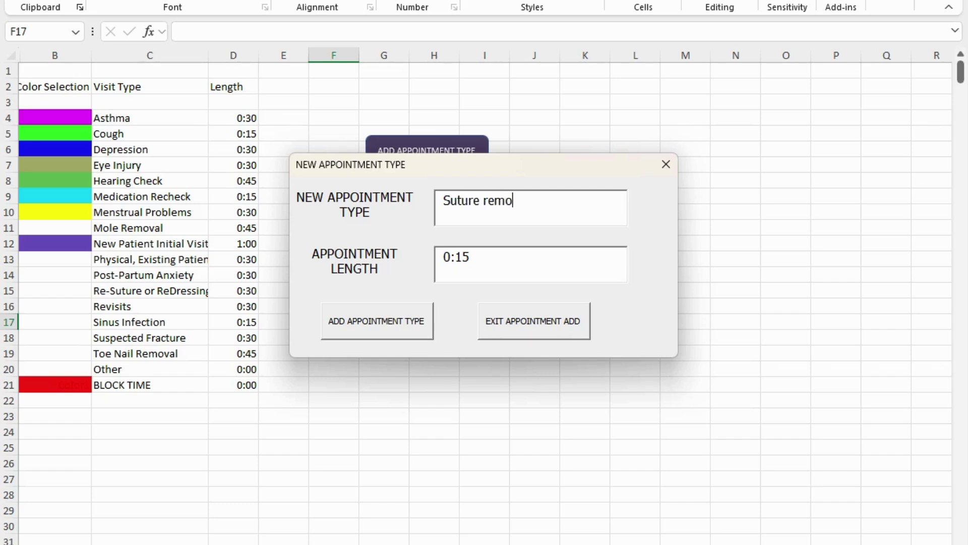
text(val)
click(394, 320)
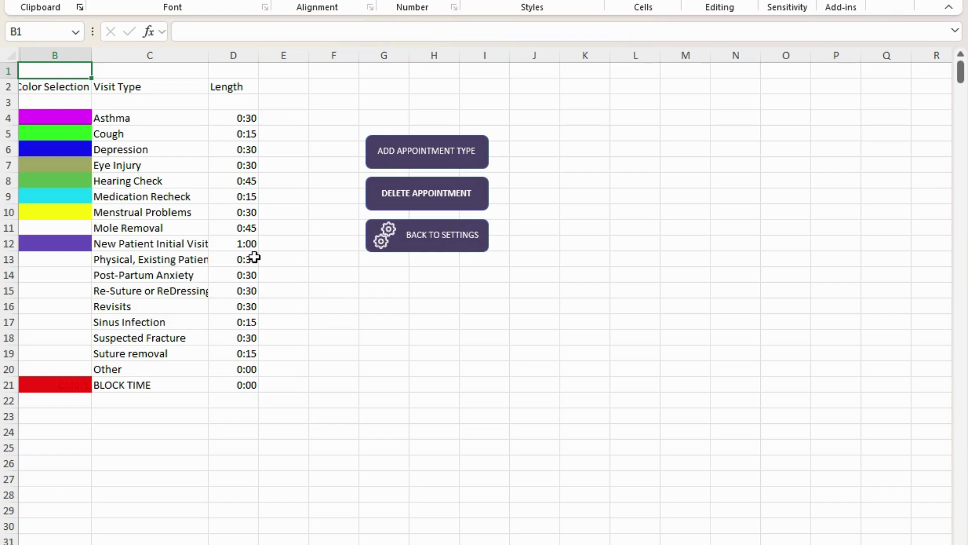
Delete the Suture removal row from the Visit Types list, confirming with Yes
click(162, 195)
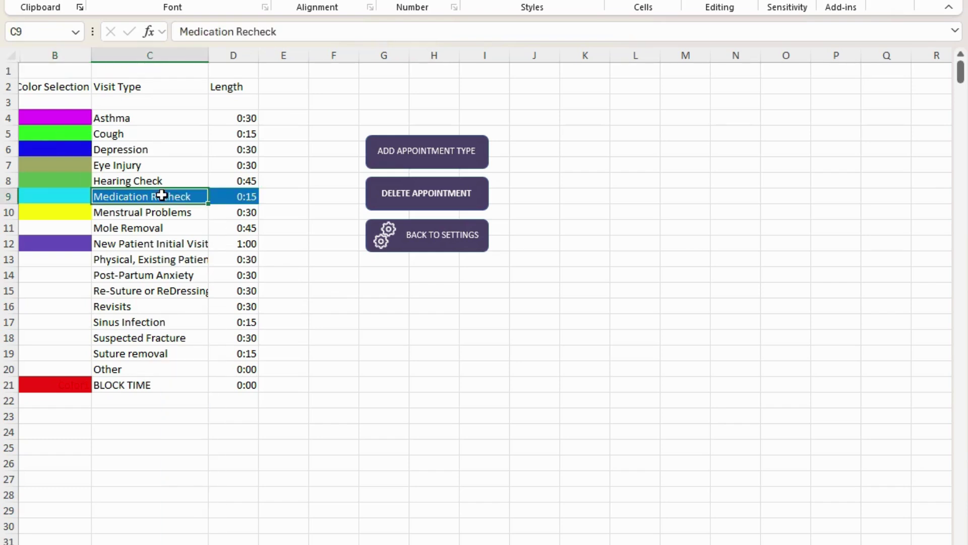
click(143, 355)
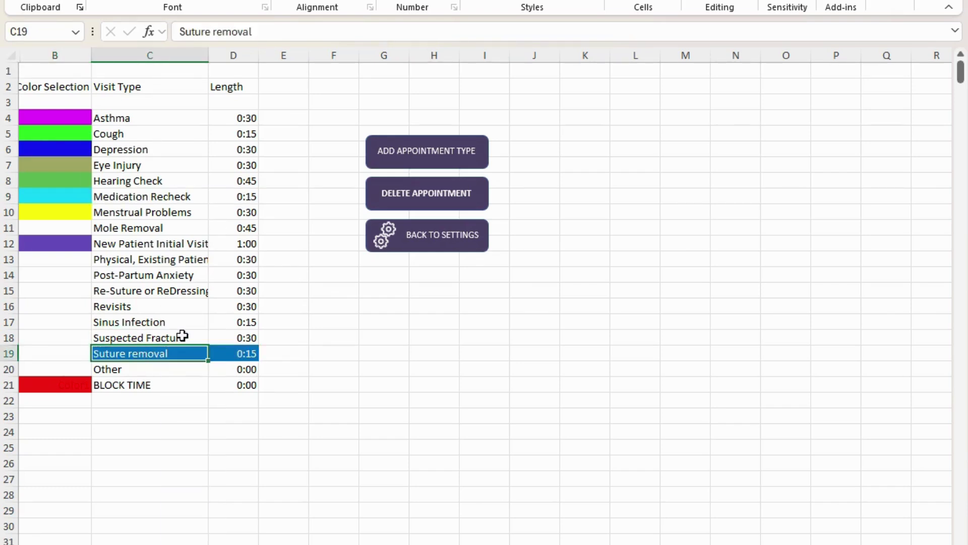
click(409, 203)
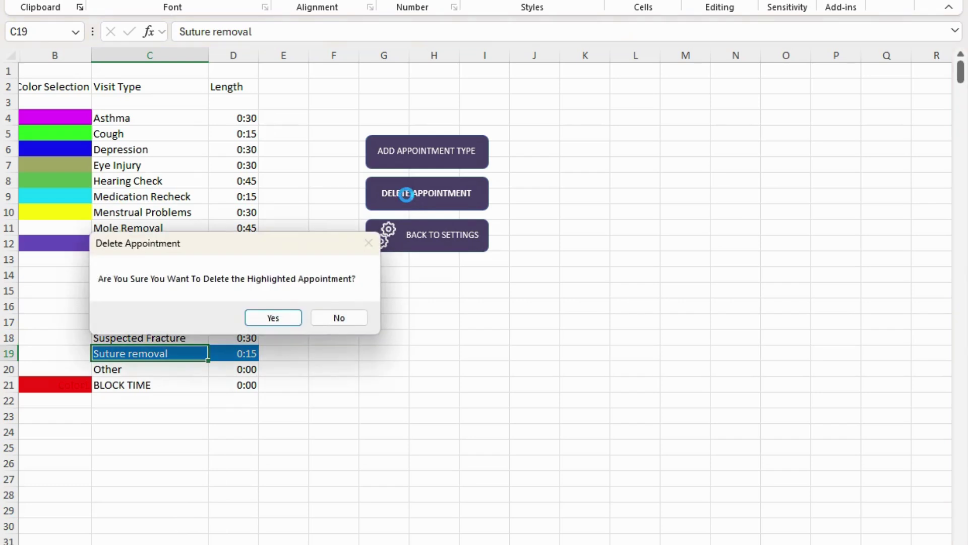
click(273, 318)
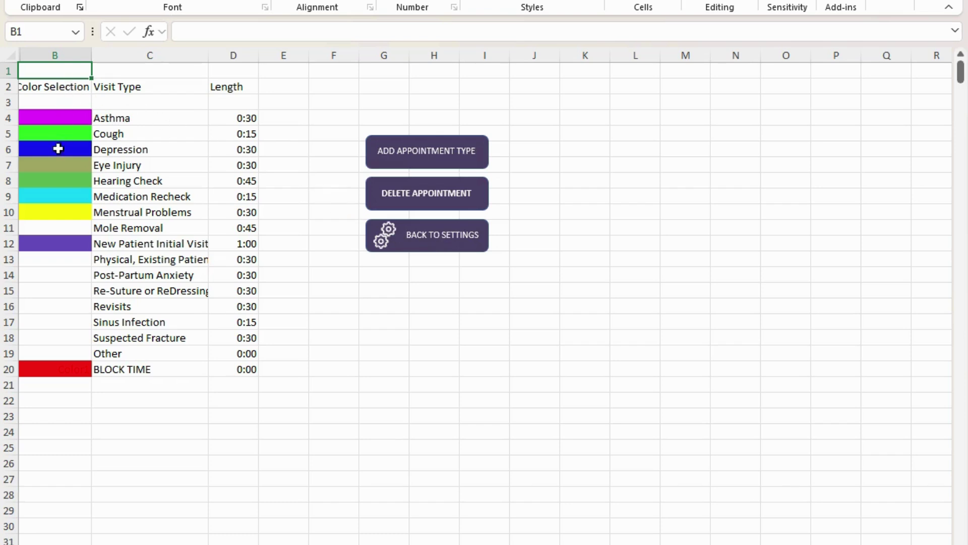
Colour Mole Removal cyan, the re-suture visit red, and Hearing Check yellow
click(55, 227)
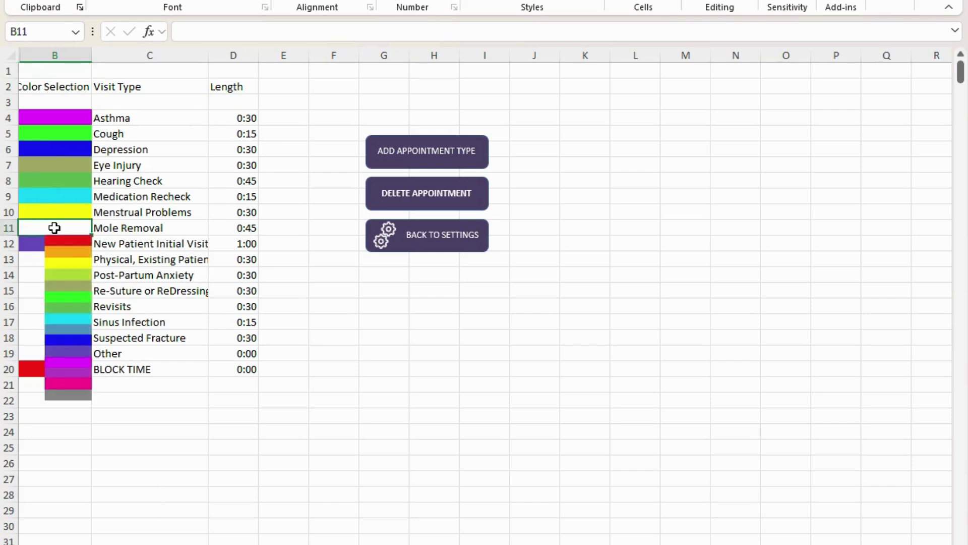
click(68, 321)
click(65, 292)
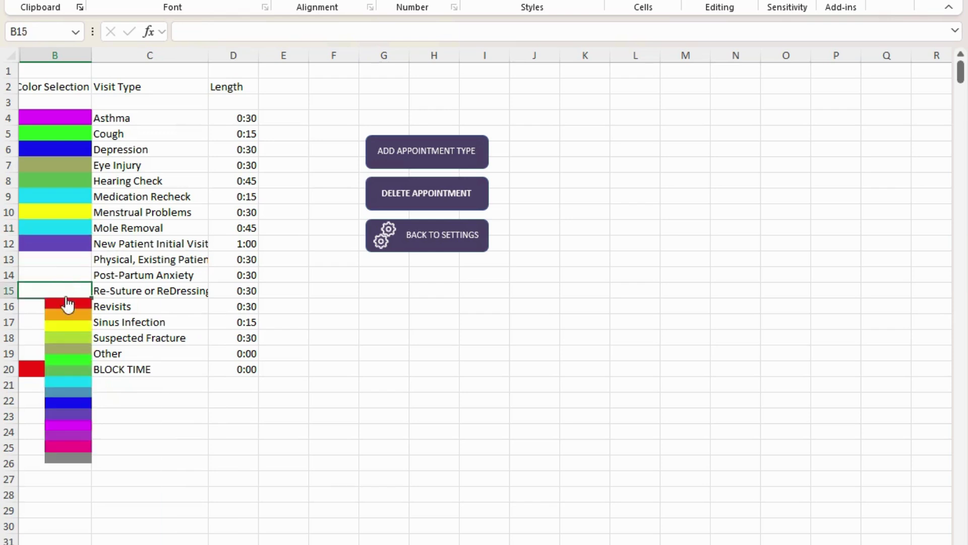
click(65, 306)
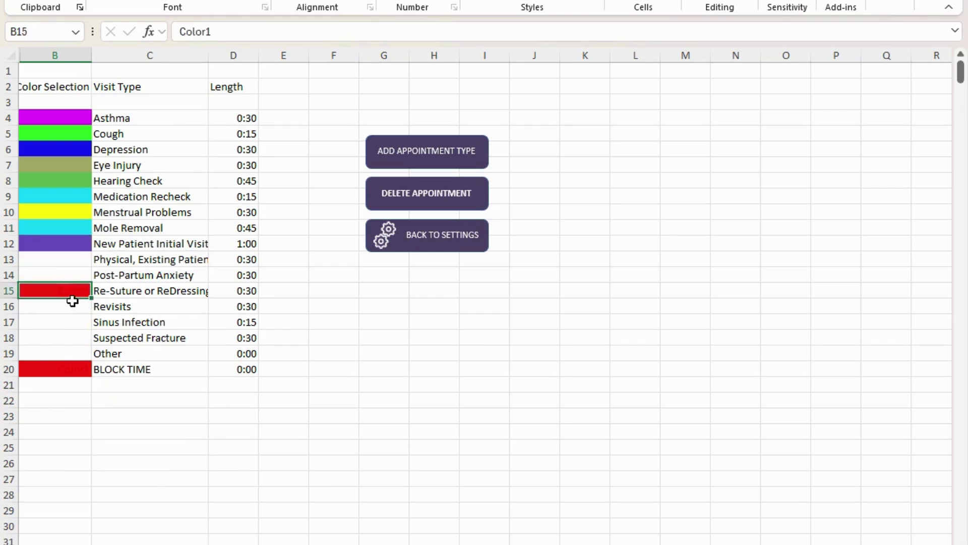
click(62, 182)
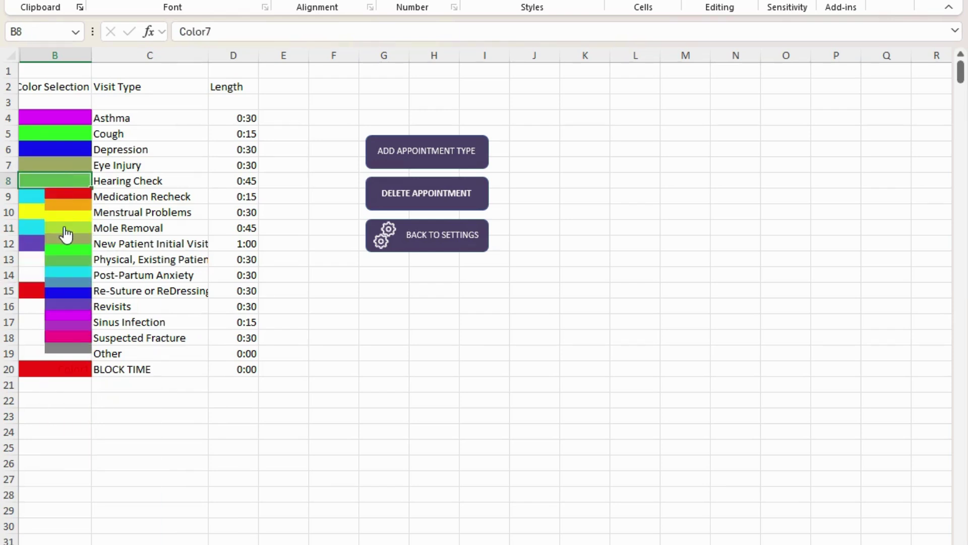
click(73, 220)
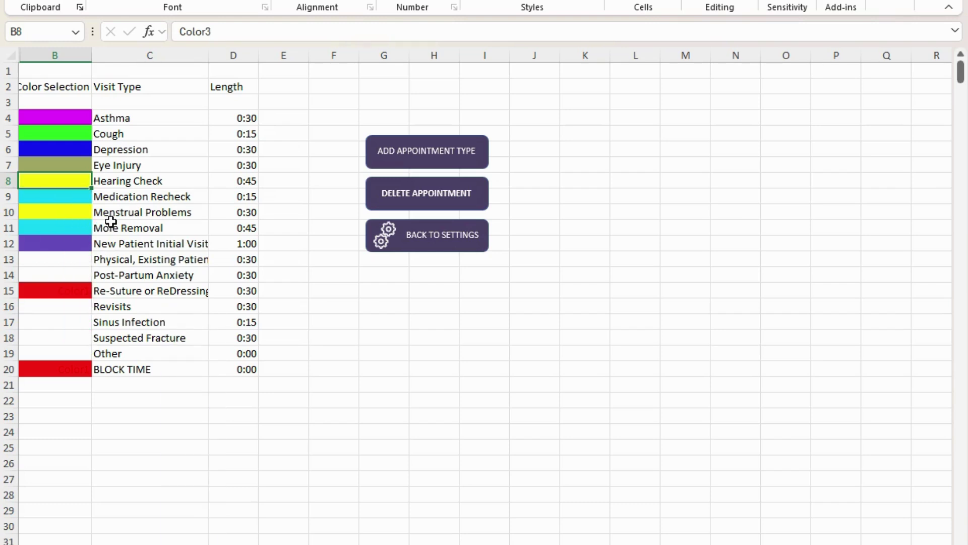
Colour Sinus Infection red, leaving Post-Partum Anxiety unchanged, and return to the settings page
click(65, 262)
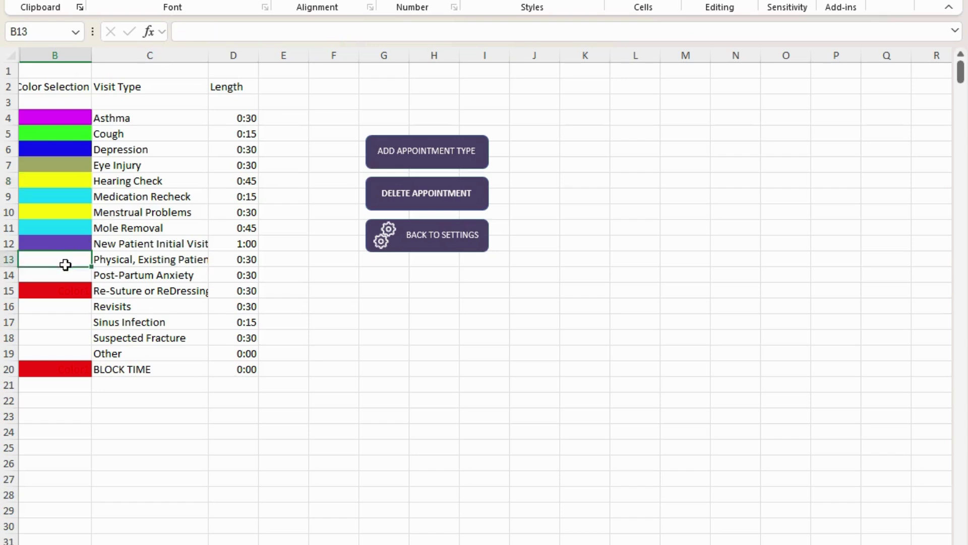
click(32, 272)
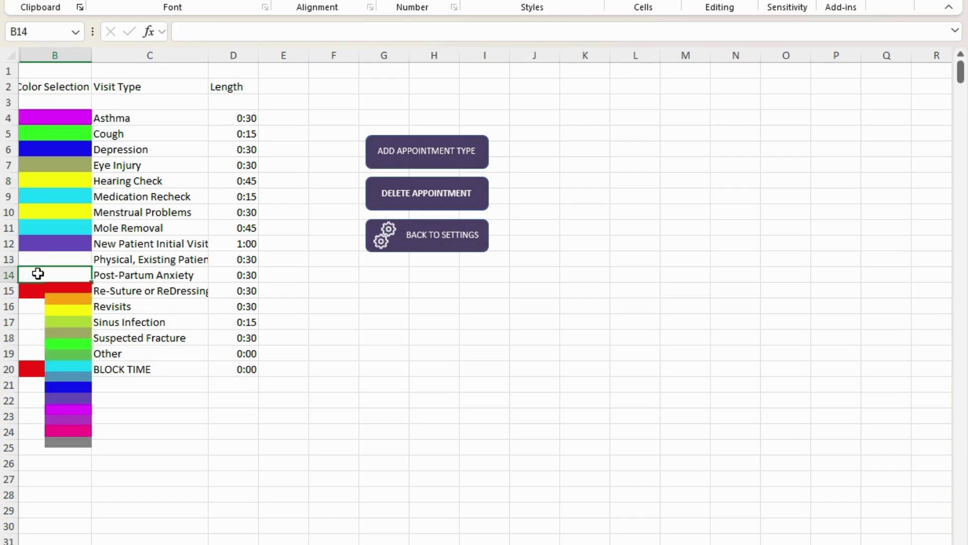
click(103, 275)
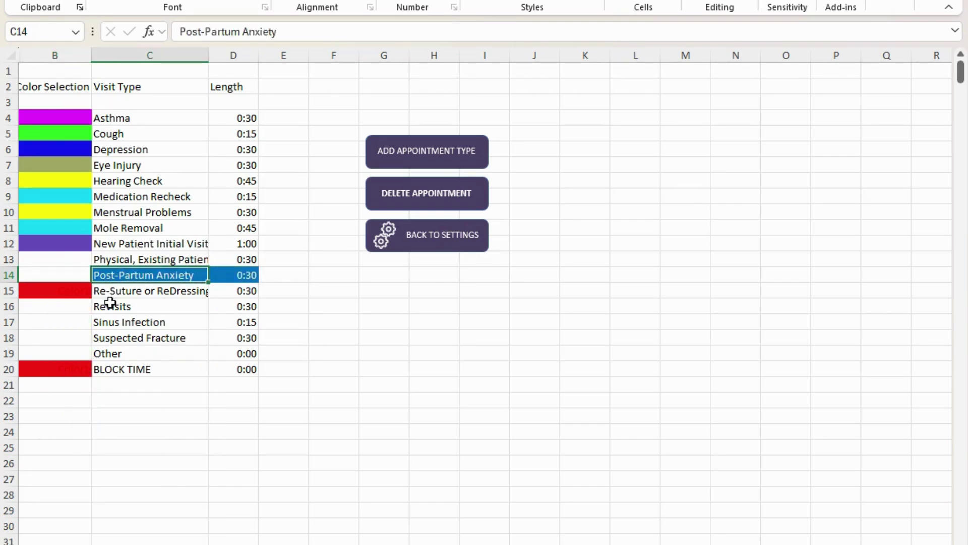
click(65, 325)
click(68, 337)
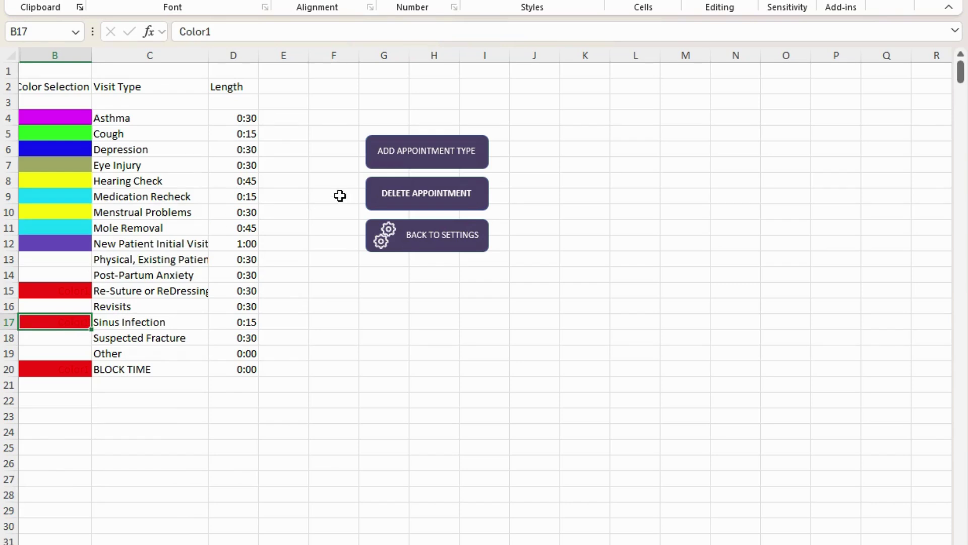
click(438, 153)
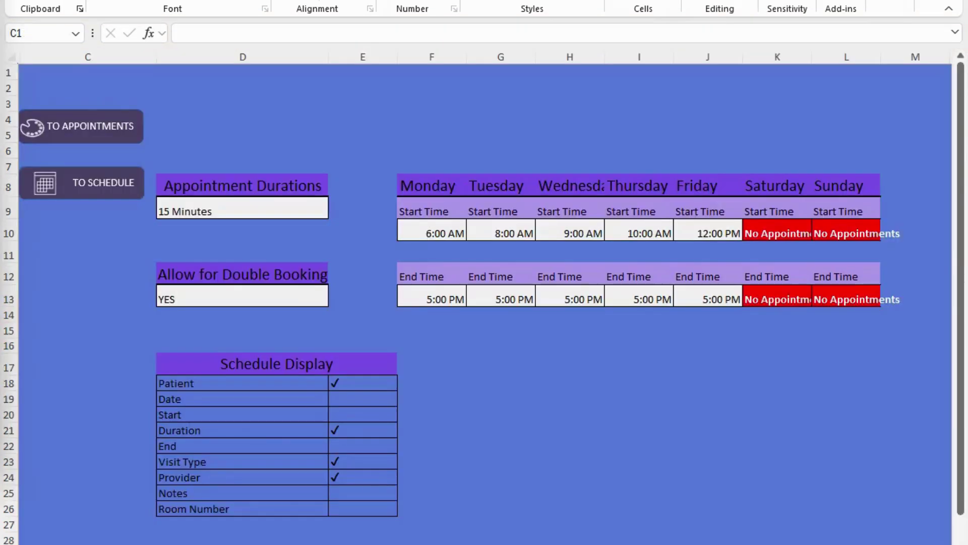